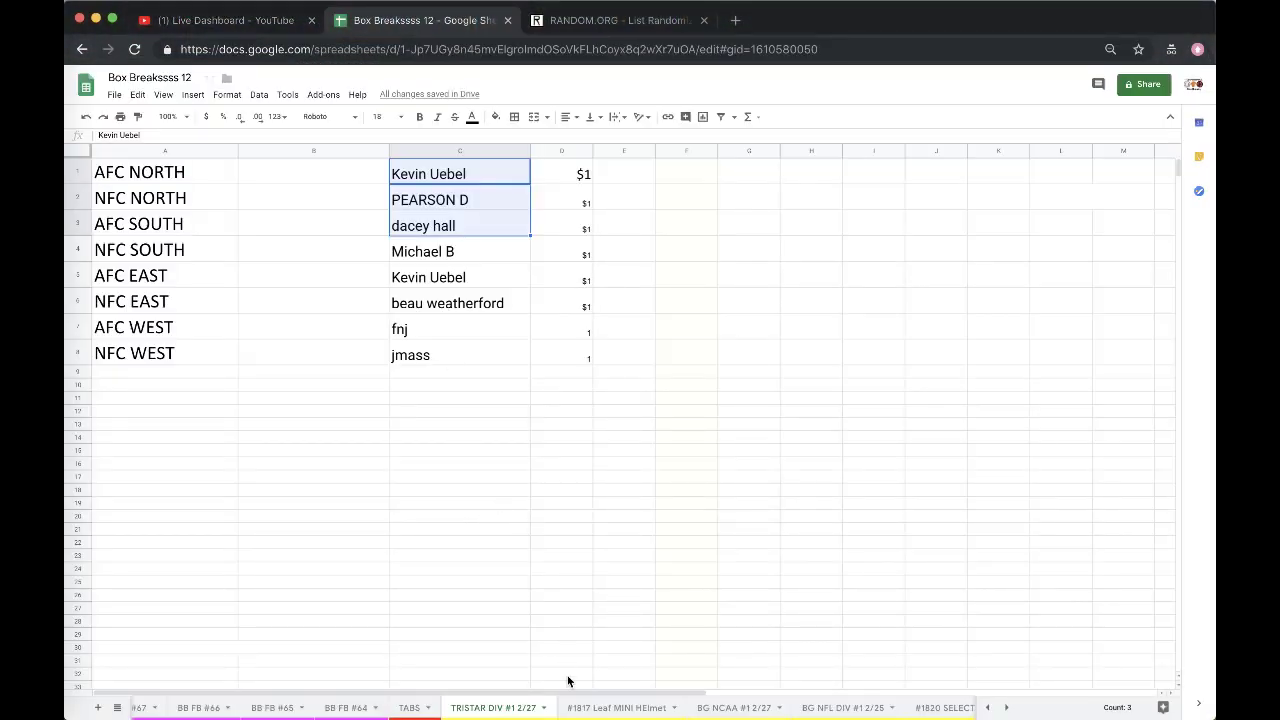
- Select the eight names in C1:C8, then undo the accidental paste over C1
click(488, 199)
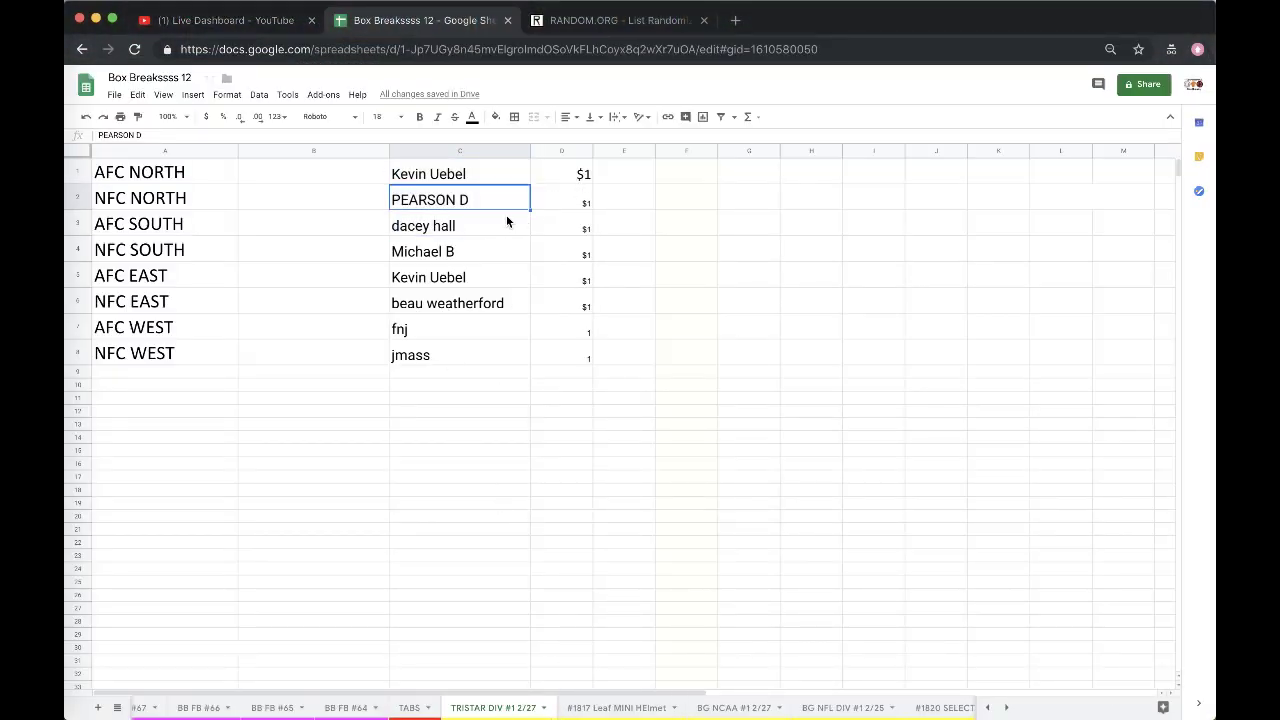
click(499, 284)
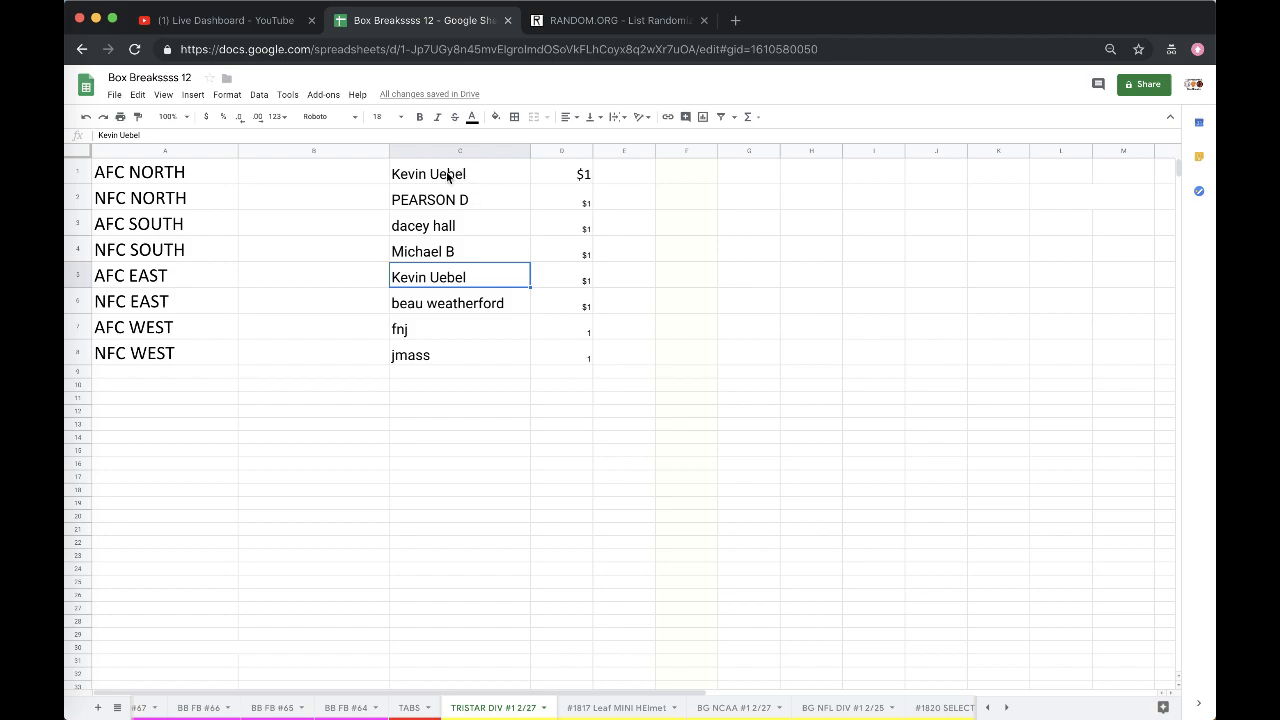
drag(451, 177, 415, 358)
text(Fake News Jef)
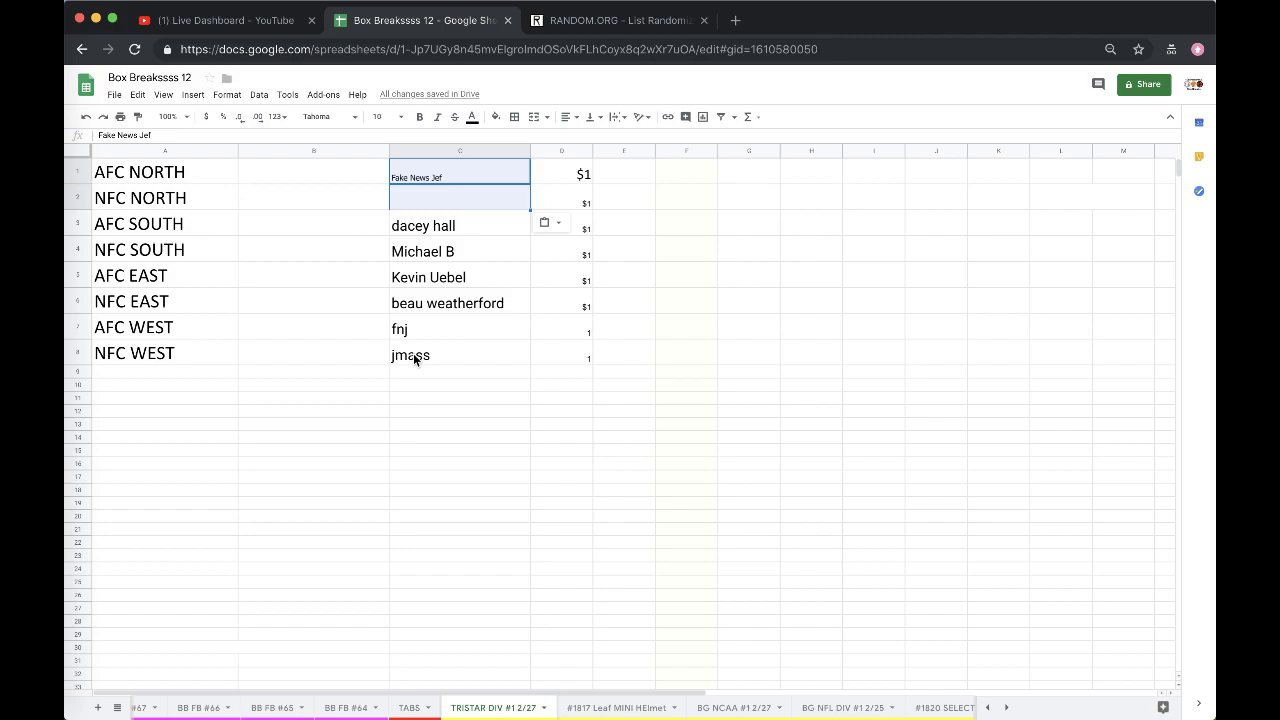
click(443, 444)
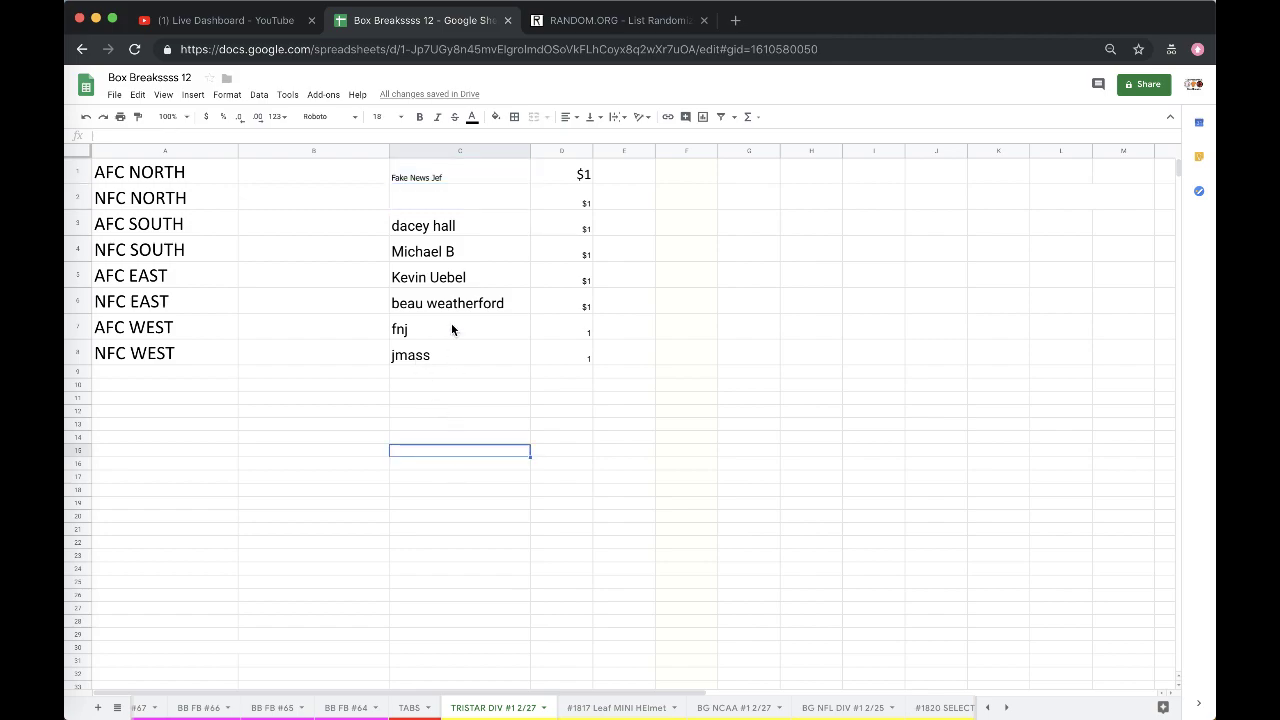
key(super+z)
- Reload the RANDOM.ORG List Randomizer and paste the eight copied names into its box
click(620, 20)
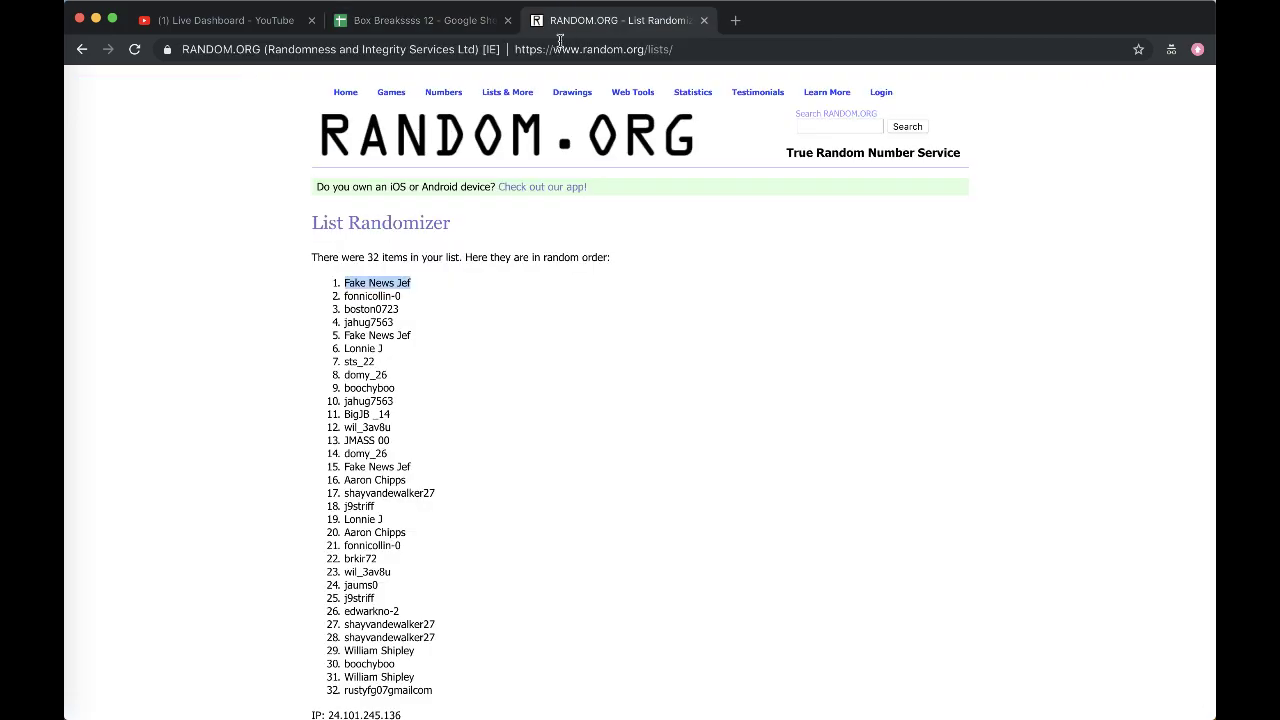
key(super+l)
key(Return)
click(391, 446)
key(super+v)
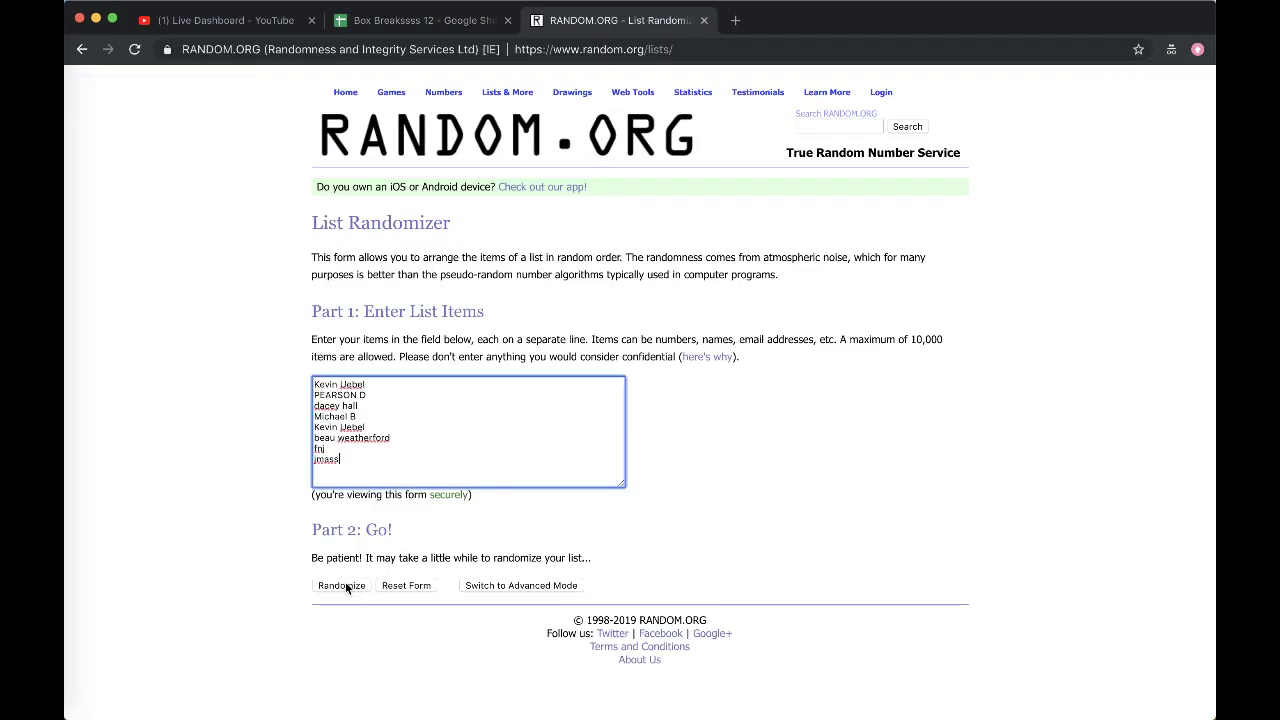
- Randomize the names five times and select the final shuffled list
click(340, 583)
click(331, 471)
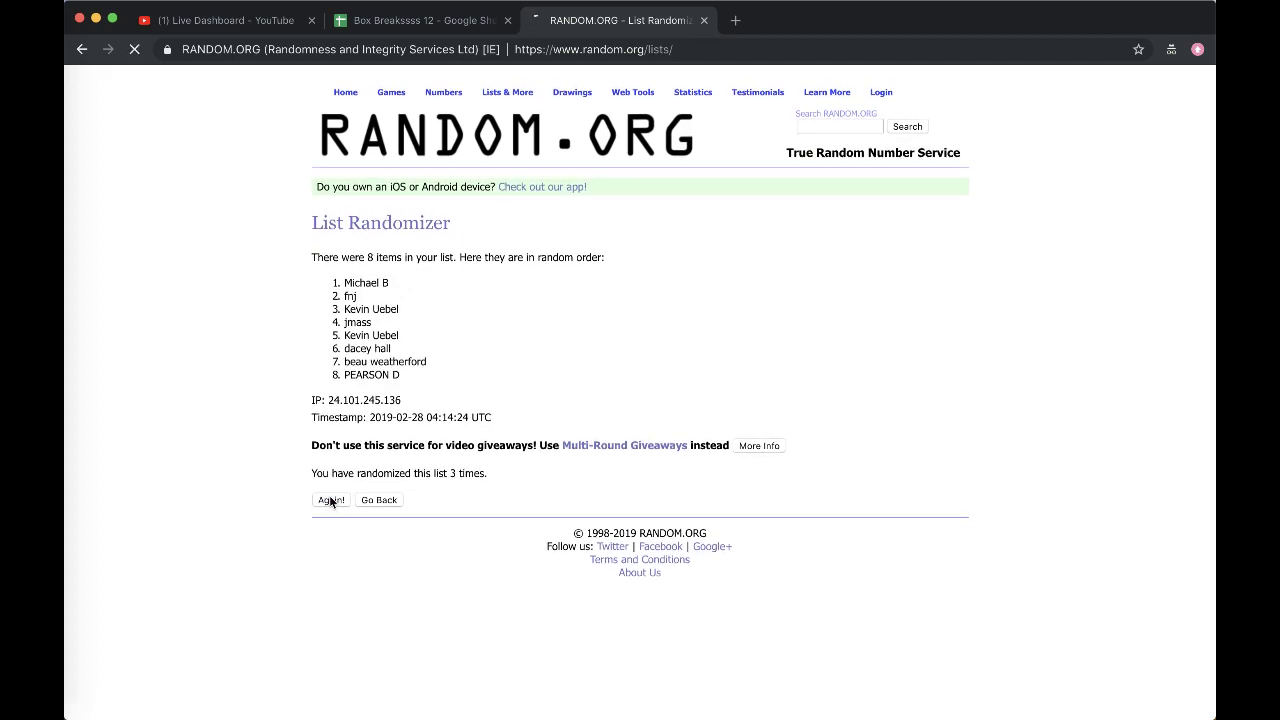
click(331, 500)
click(331, 500)
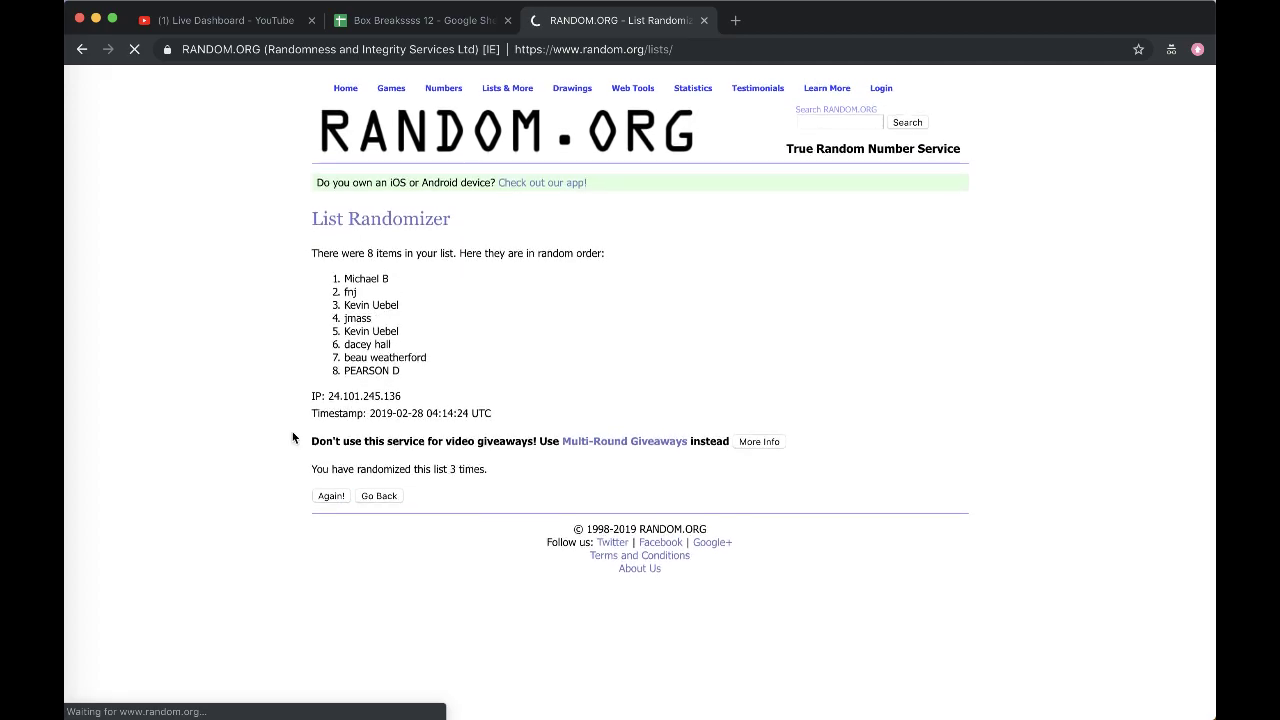
click(331, 500)
drag(343, 283, 429, 381)
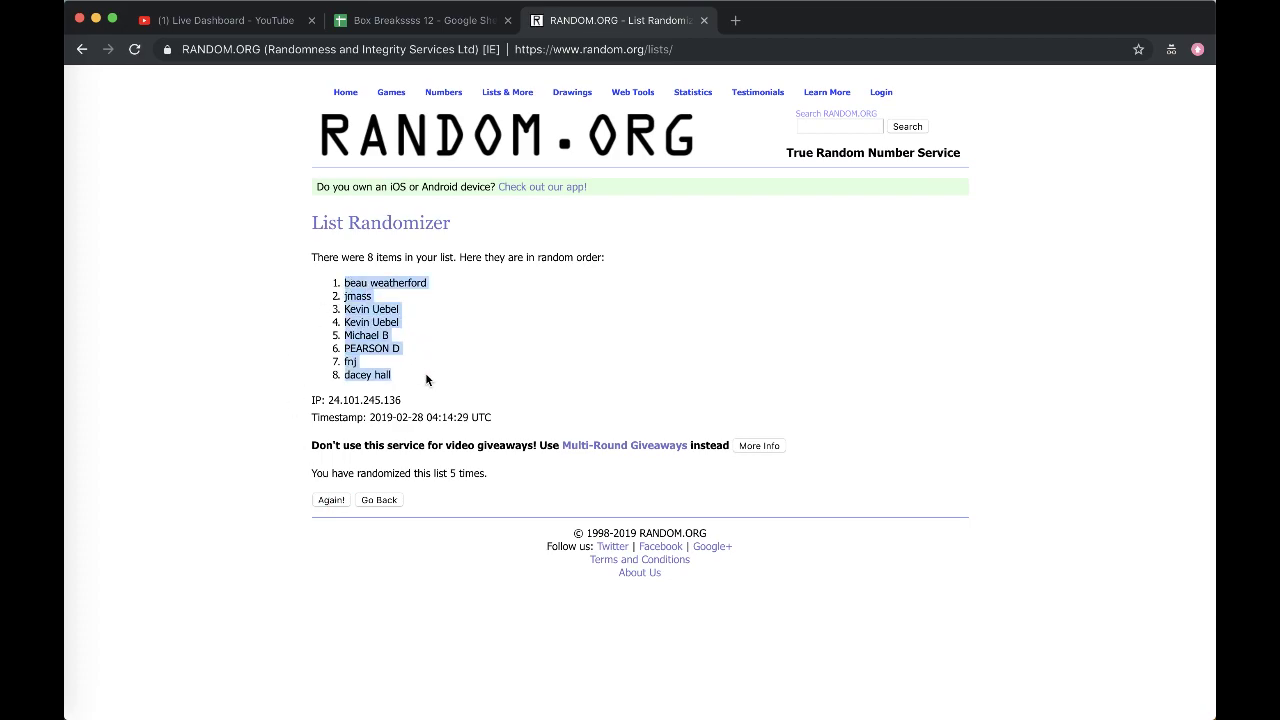
- Paste the shuffled names into B1:B8 of the sheet and set them to font size 18
key(ctrl+c)
click(363, 20)
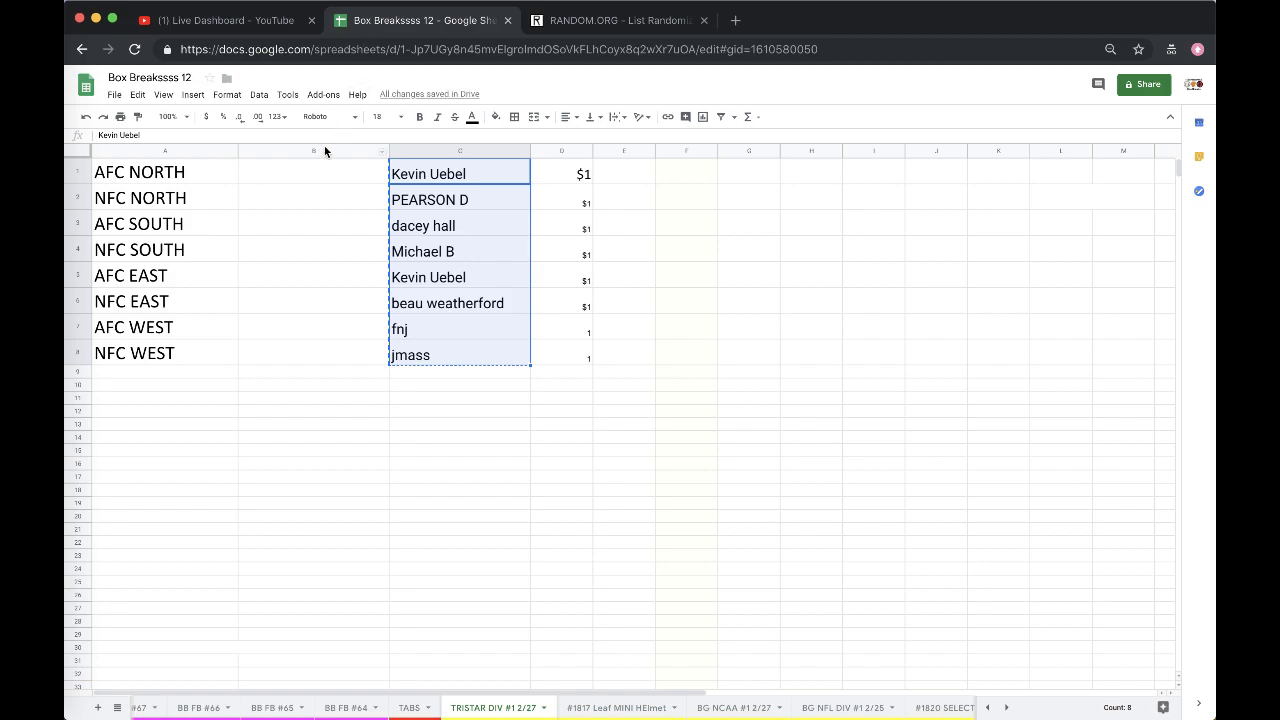
click(323, 150)
key(ctrl+v)
click(388, 116)
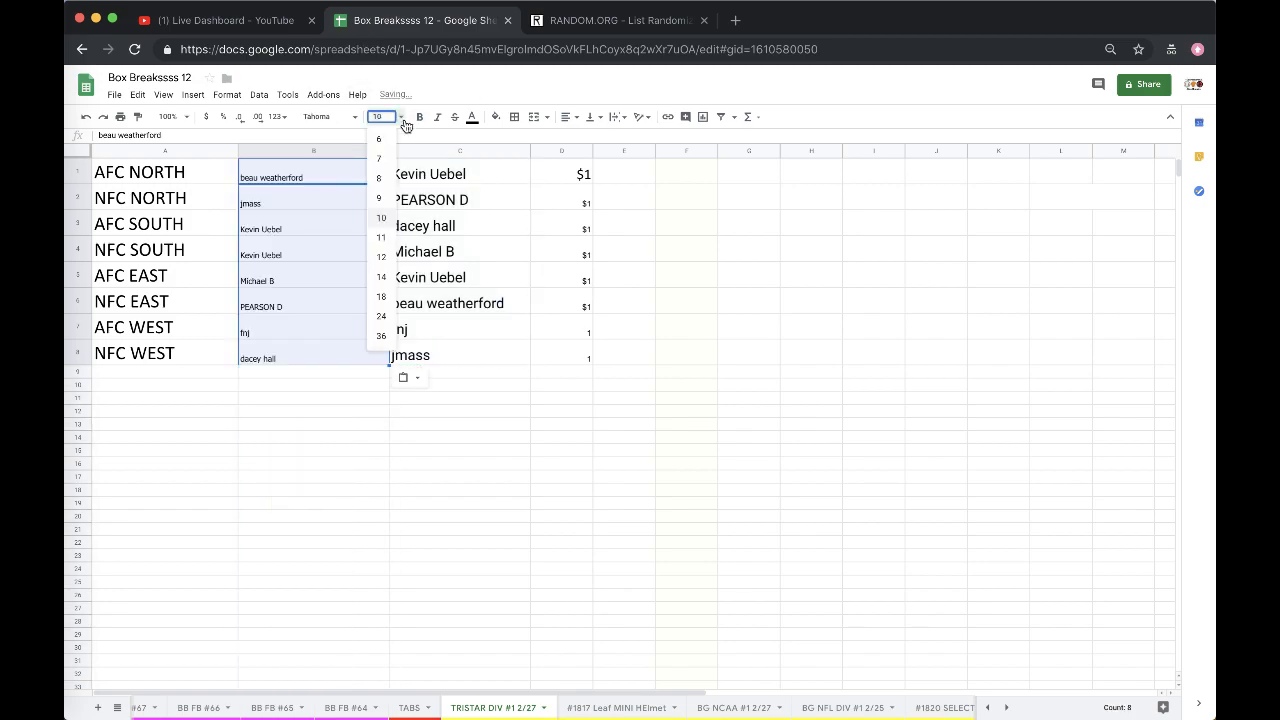
click(386, 302)
click(318, 200)
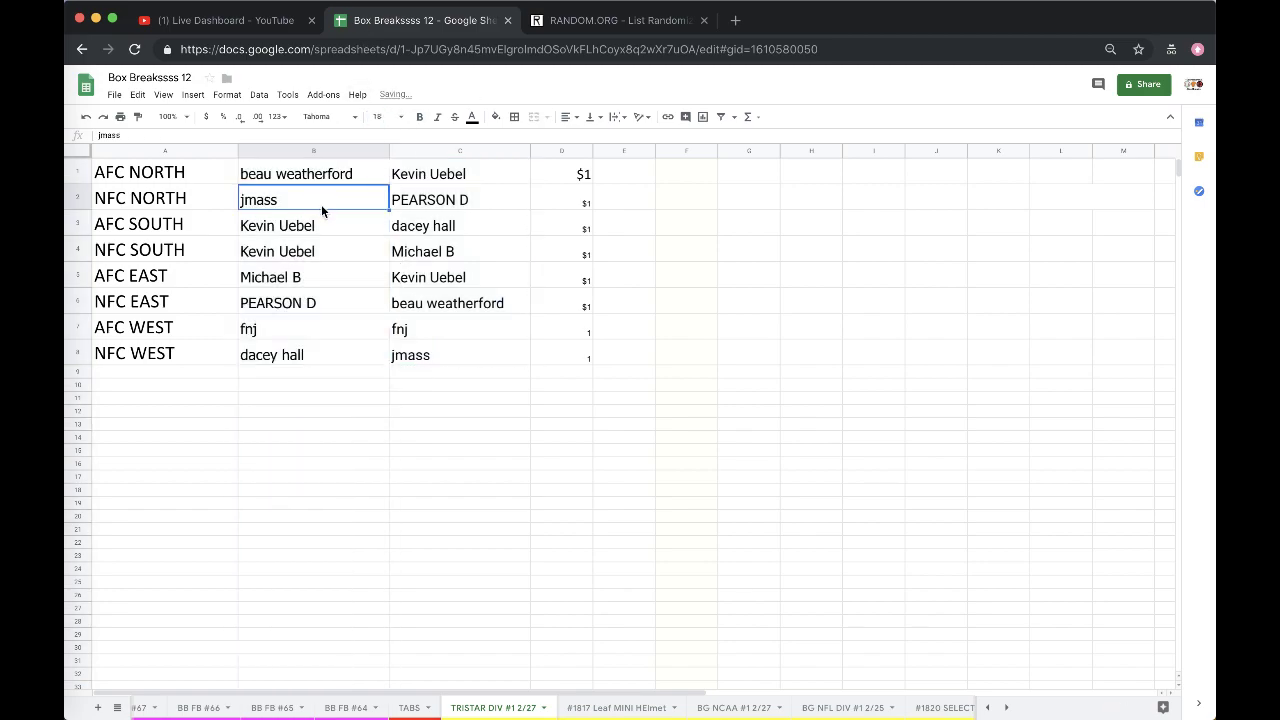
click(315, 225)
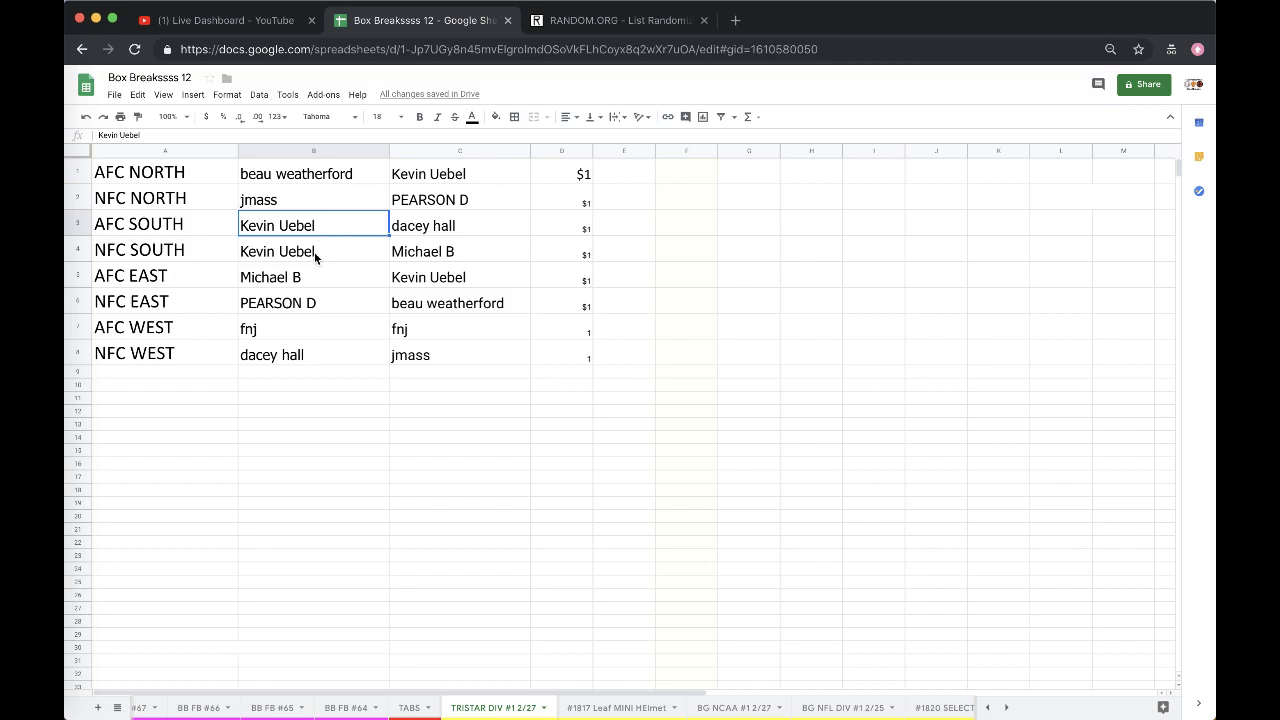
click(314, 252)
click(311, 281)
scroll(311, 277, down, 1)
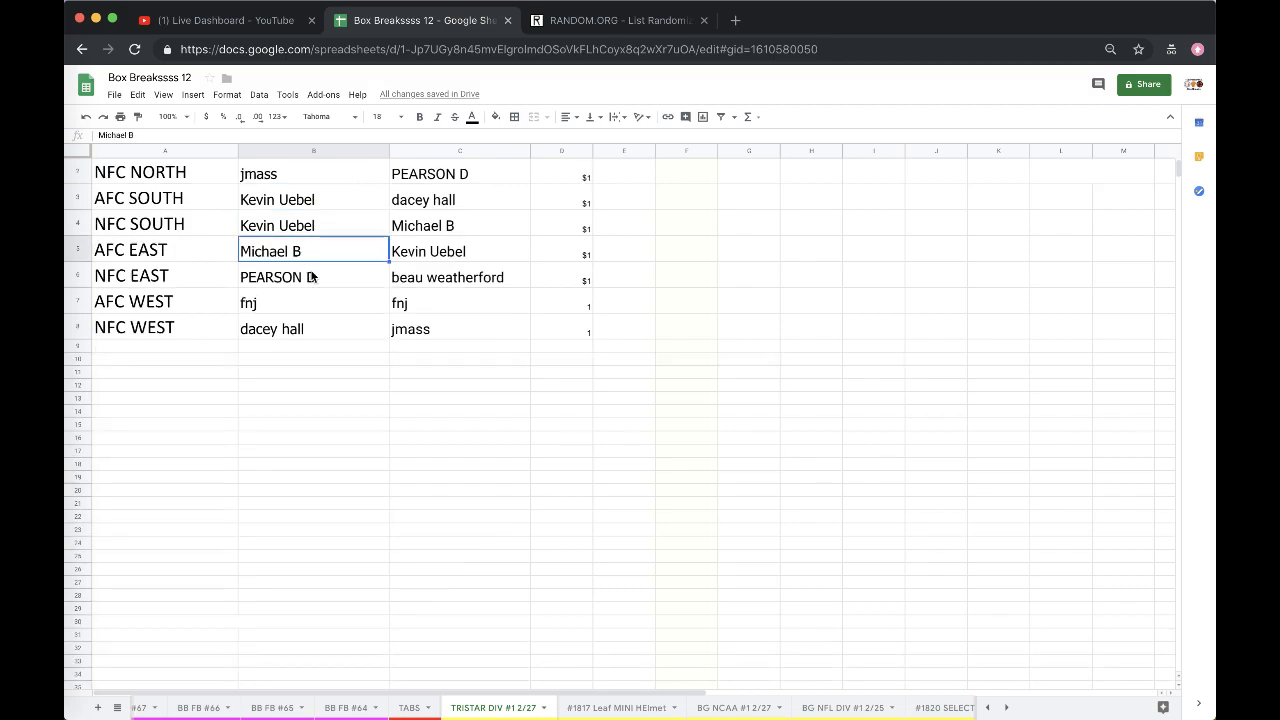
click(322, 277)
click(325, 300)
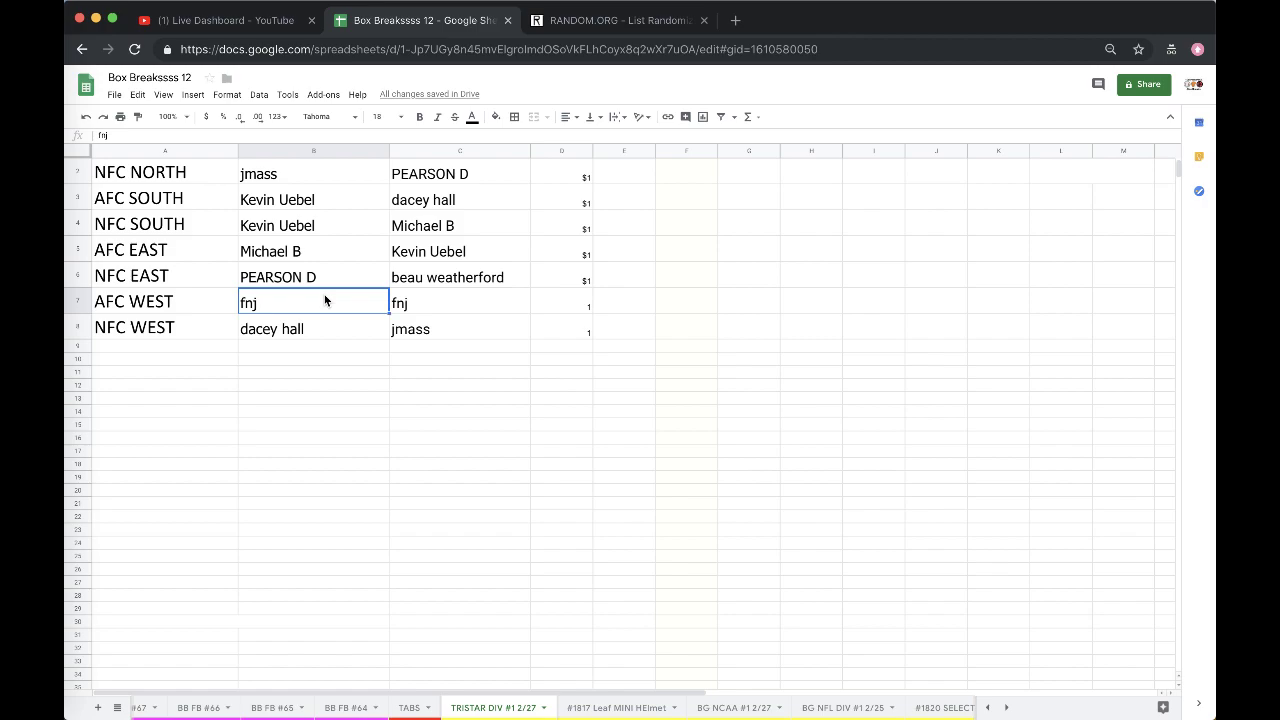
click(308, 328)
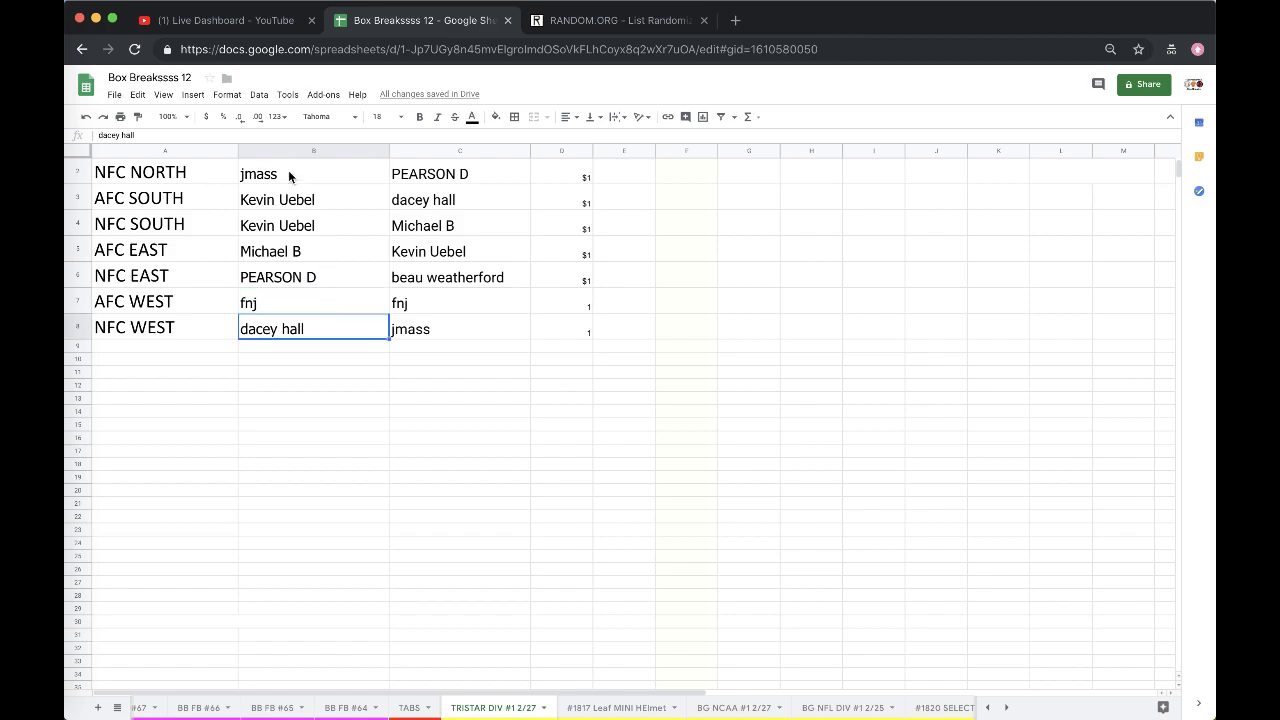
scroll(340, 310, up, 1)
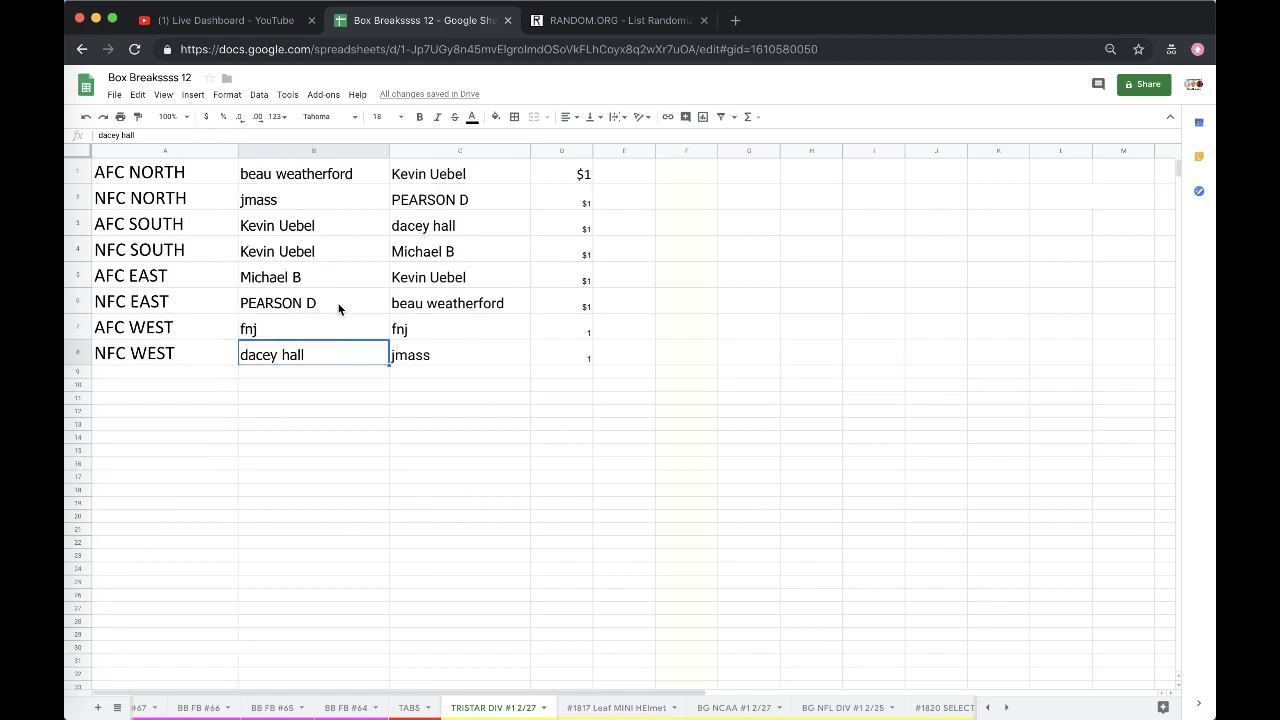
click(302, 190)
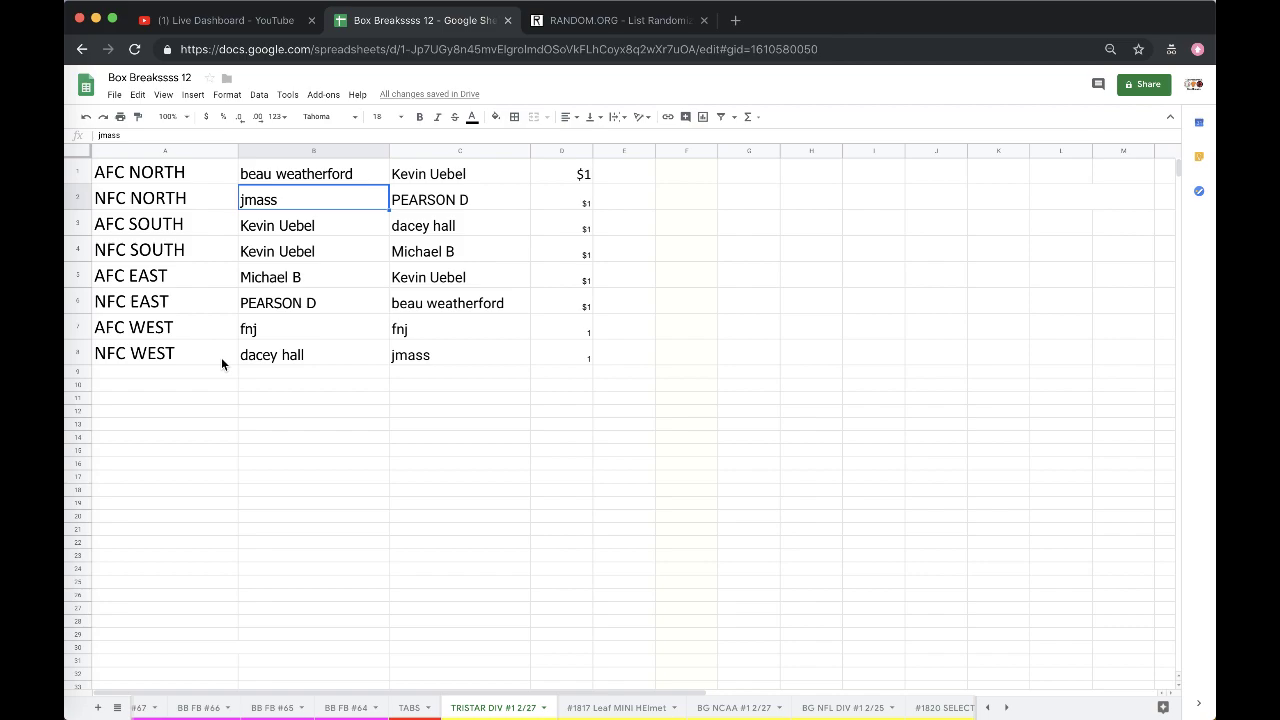
click(70, 471)
- Make fnj in B7 bold with a cyan fill, then select the names in C1:C8
click(330, 330)
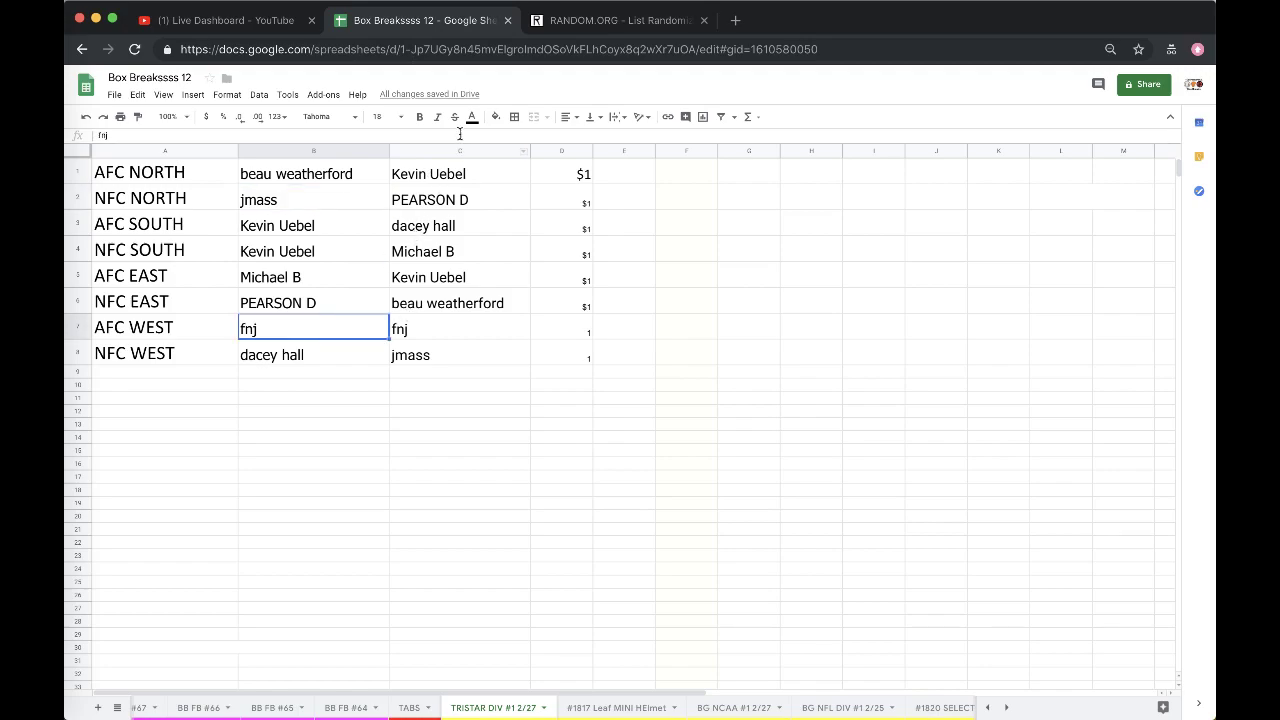
click(419, 117)
click(495, 117)
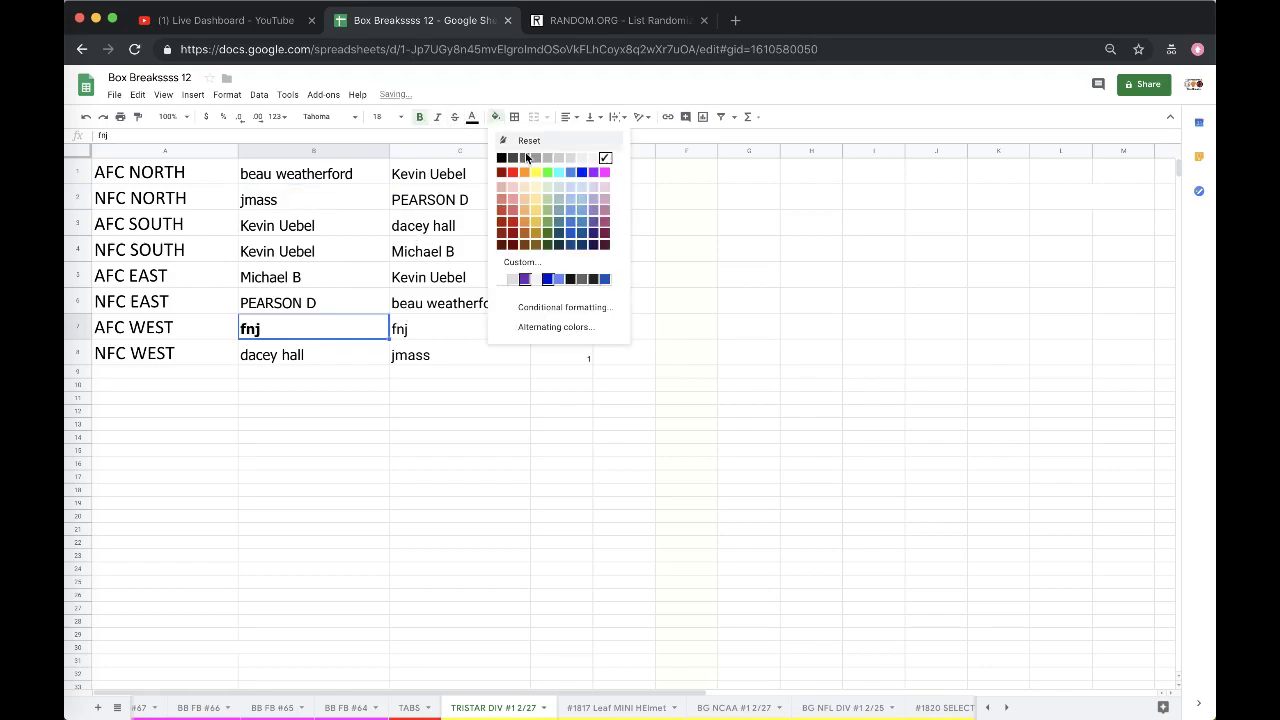
click(558, 172)
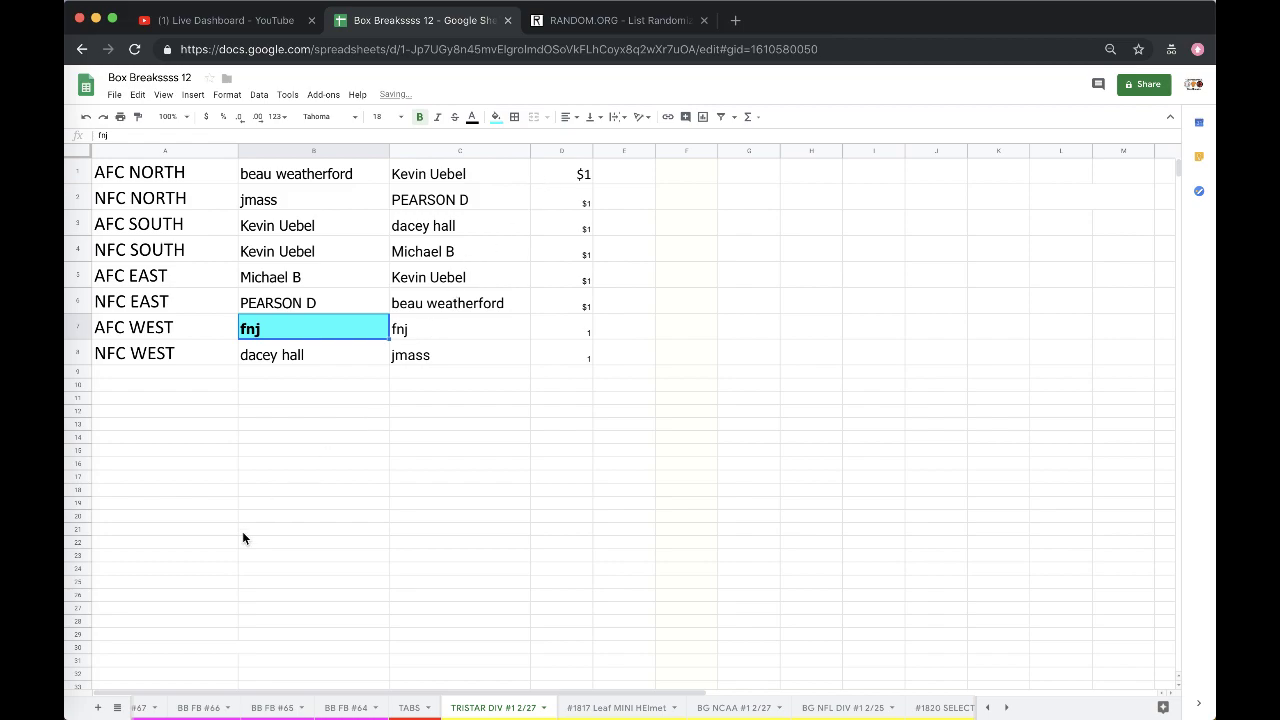
drag(434, 178, 426, 362)
key(super+c)
- Reload the List Randomizer and paste the eight column C names into it
click(580, 20)
click(579, 40)
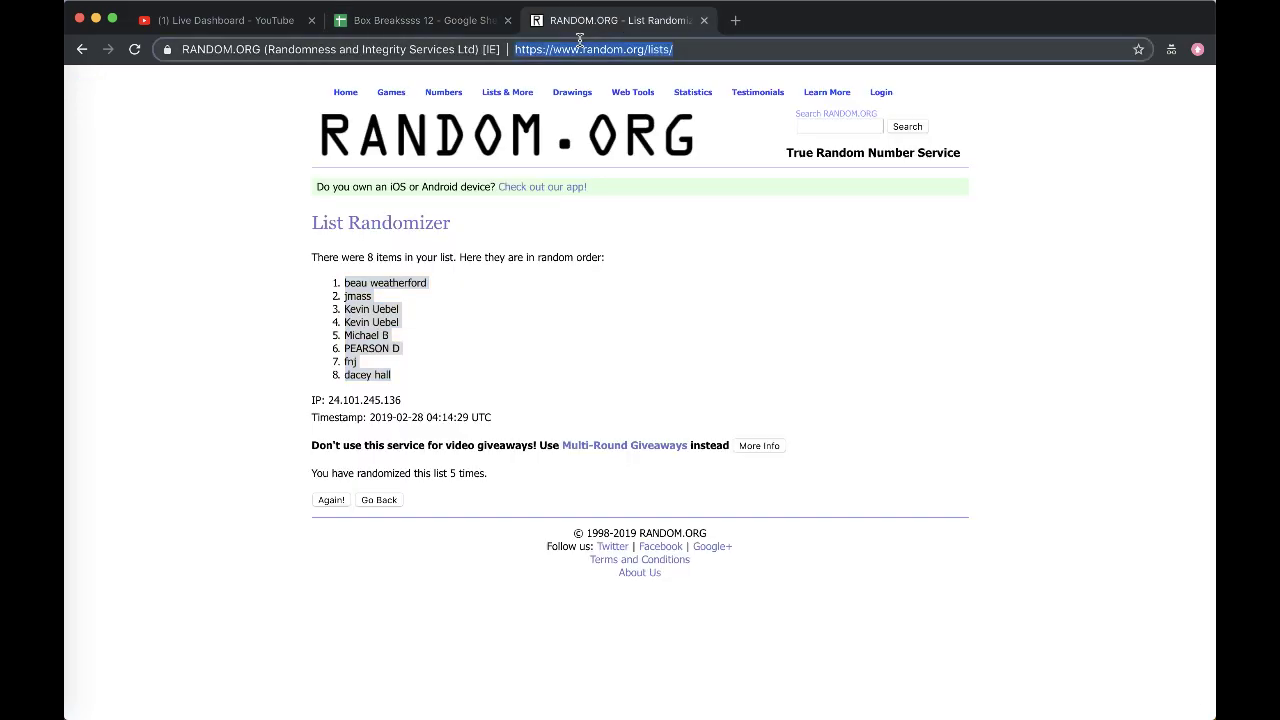
key(Return)
click(497, 409)
key(super+v)
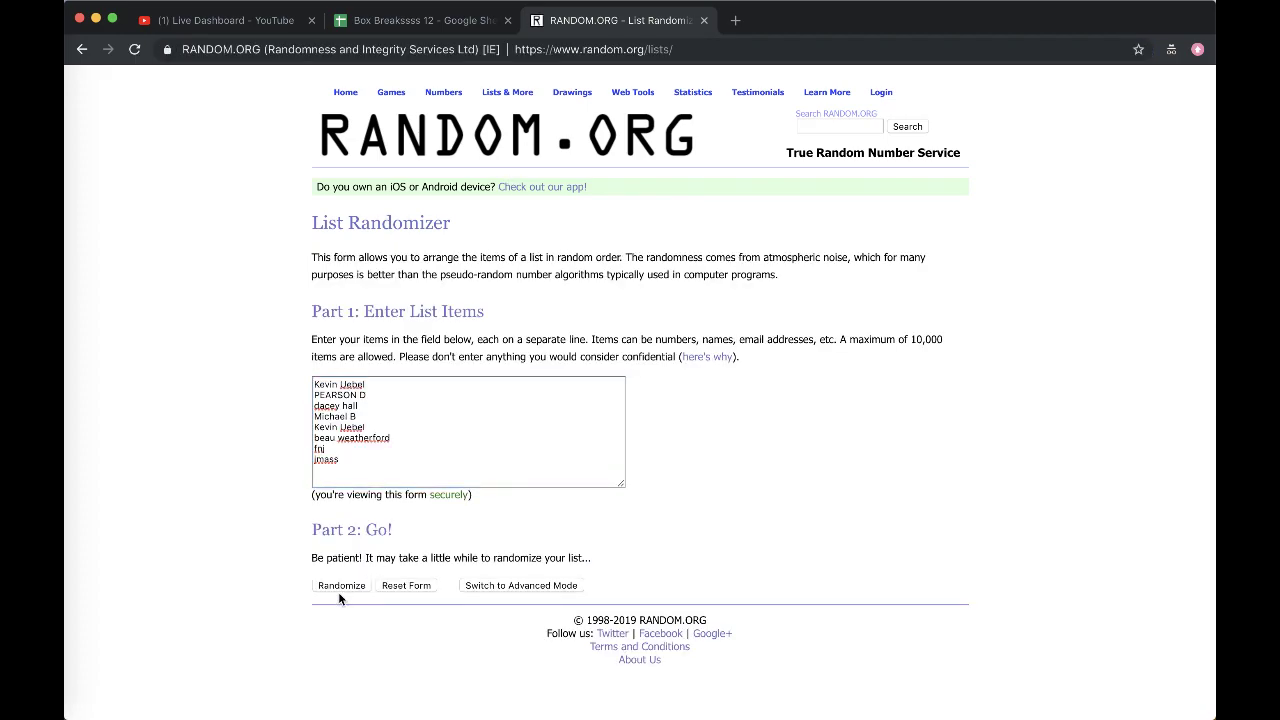
click(340, 587)
click(331, 498)
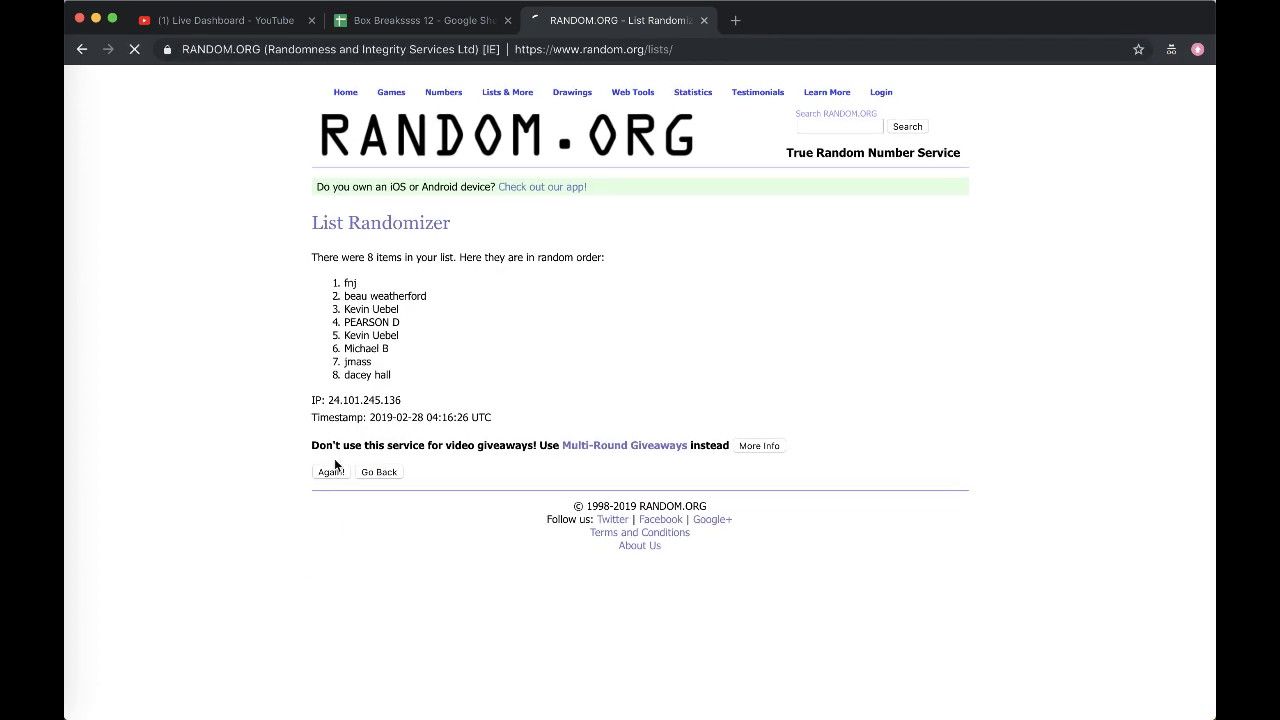
click(331, 499)
click(333, 500)
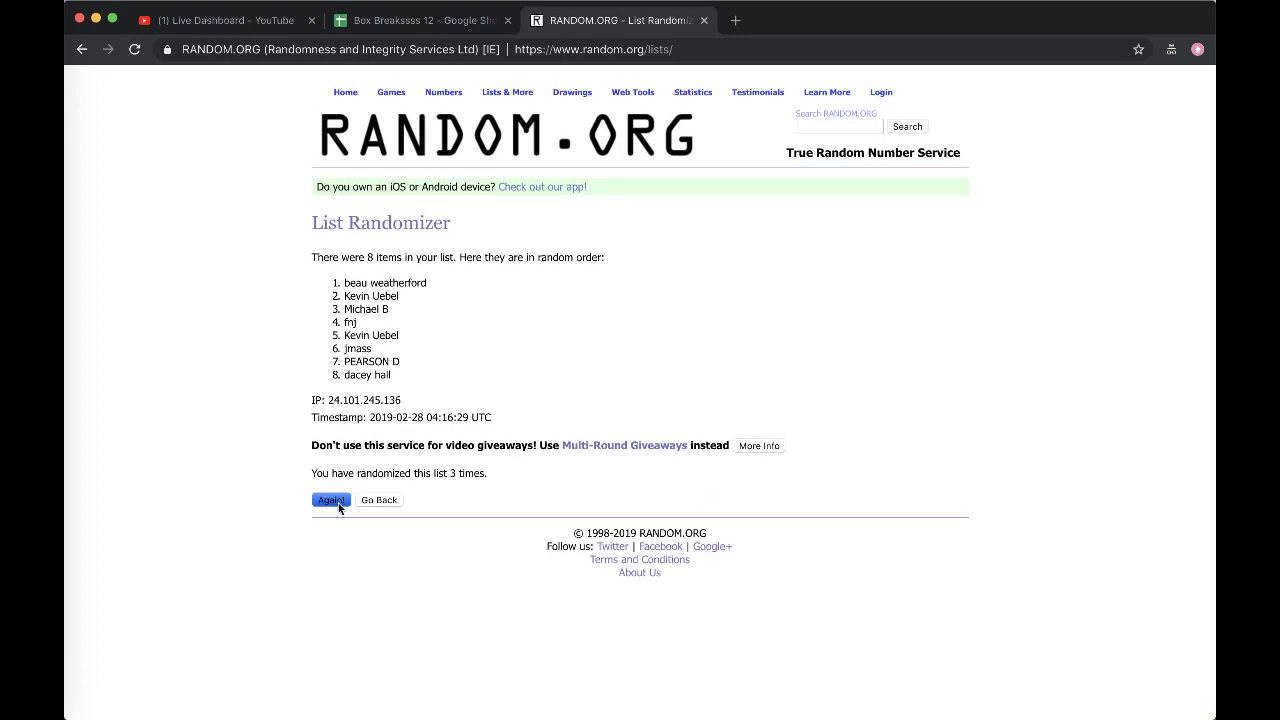
click(331, 500)
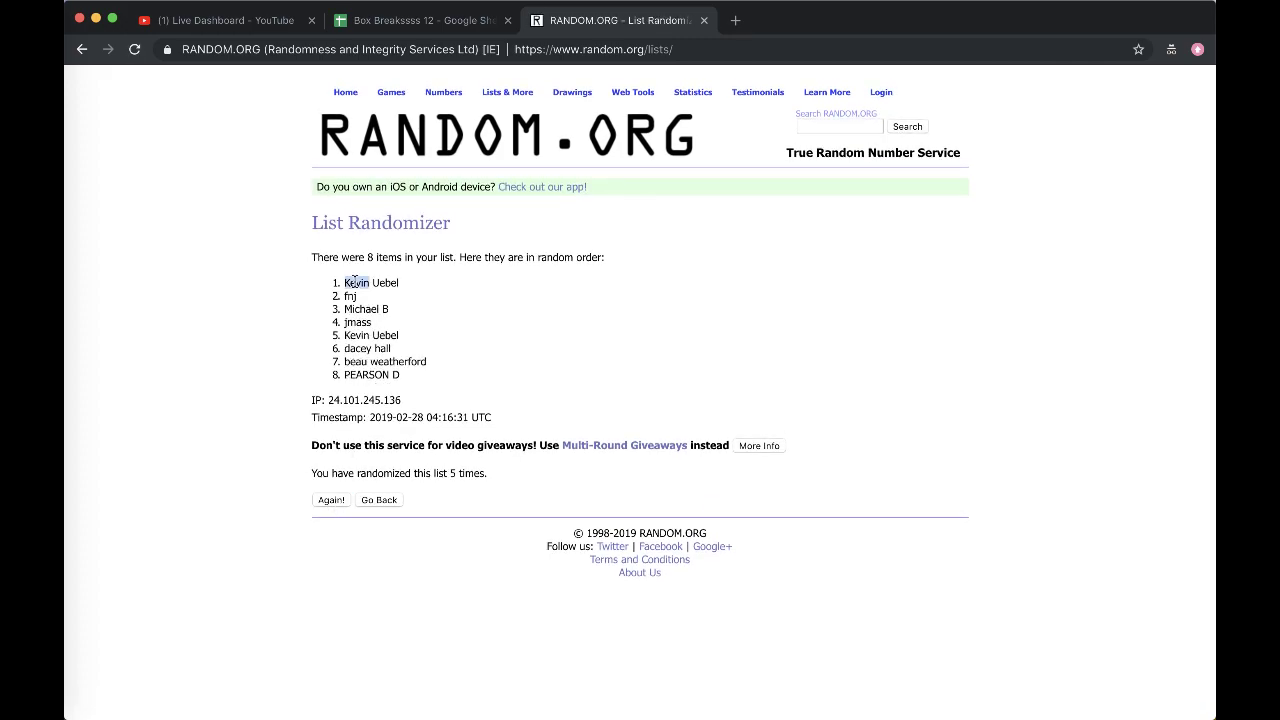
triple_click(354, 283)
click(378, 22)
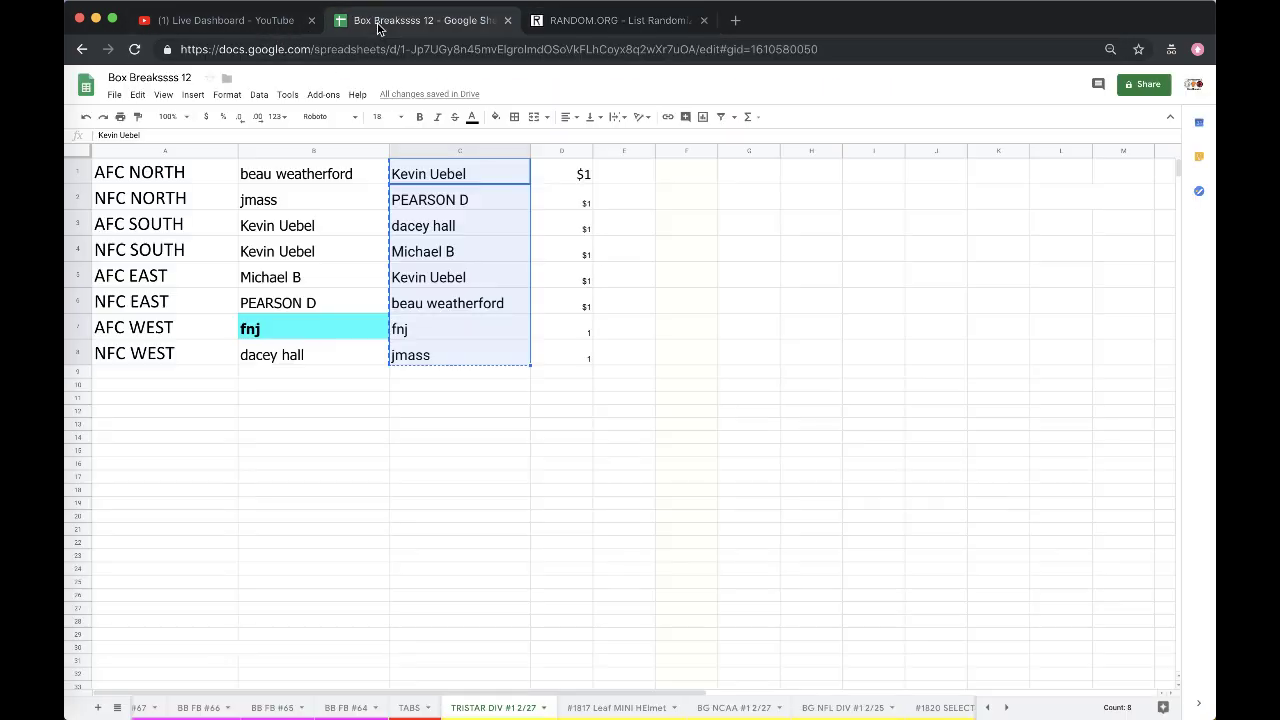
scroll(400, 708, up, 3)
click(378, 708)
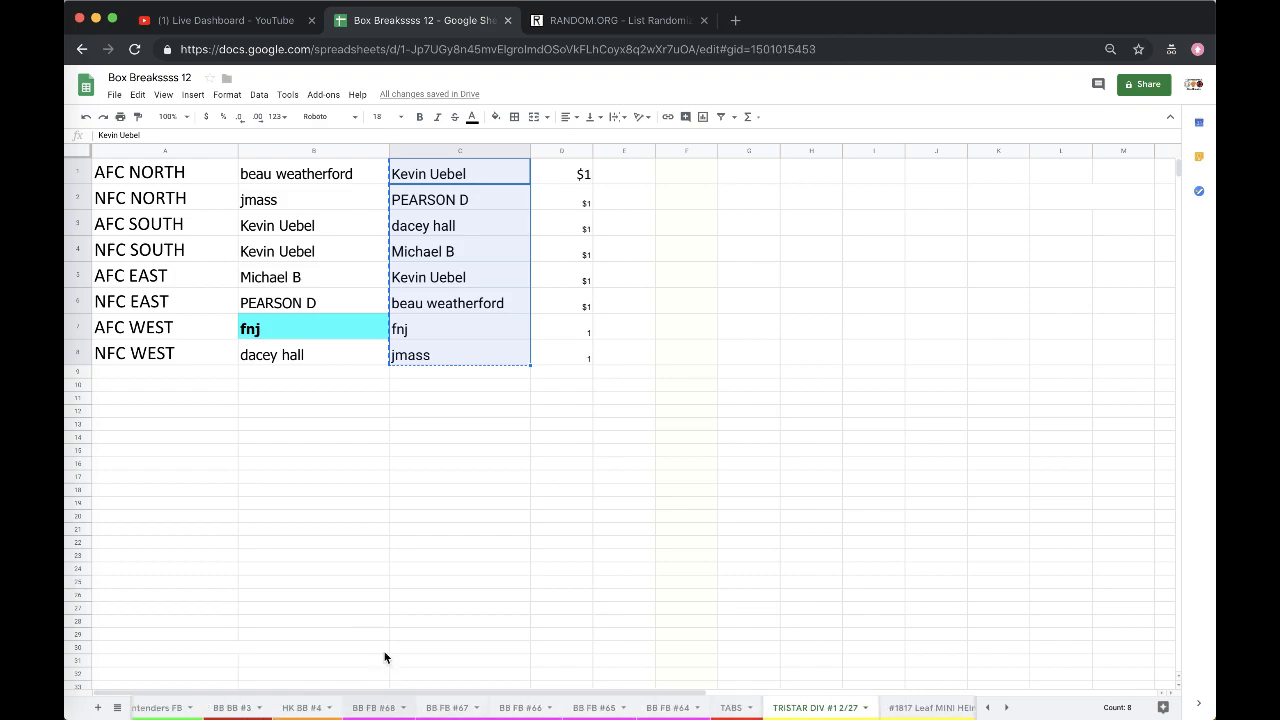
click(396, 211)
click(480, 252)
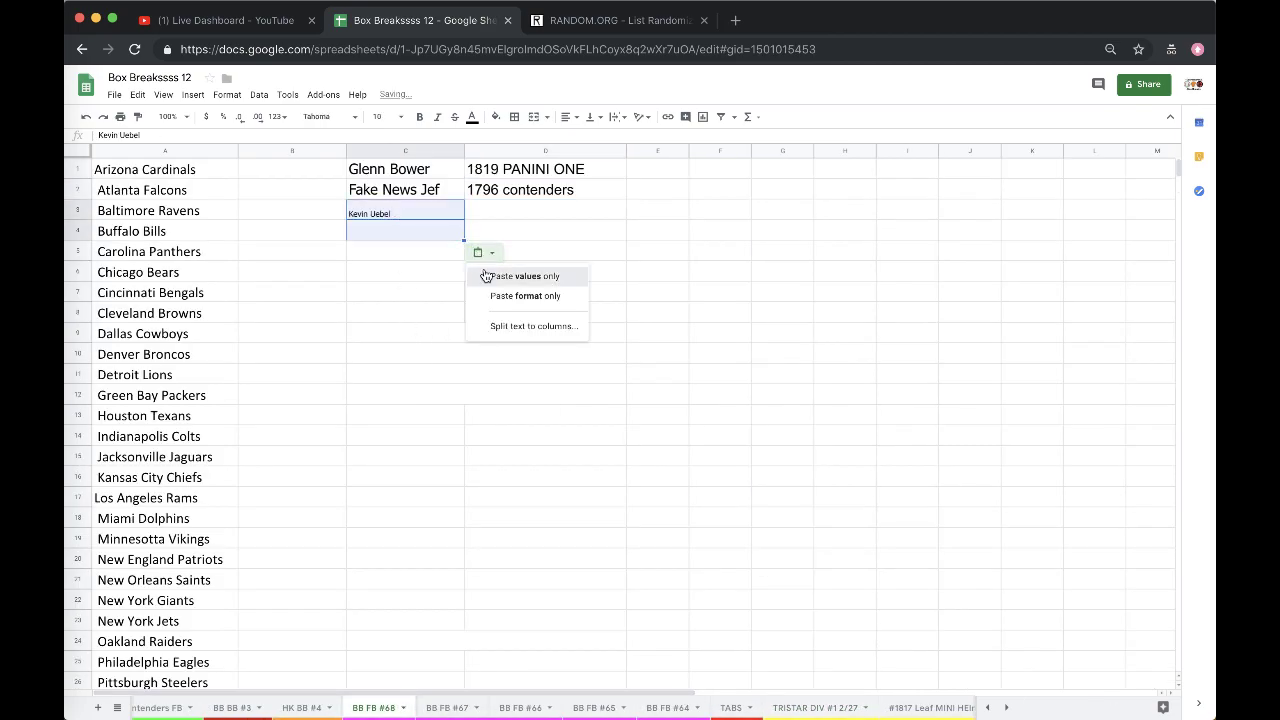
click(505, 274)
click(504, 211)
text(tris)
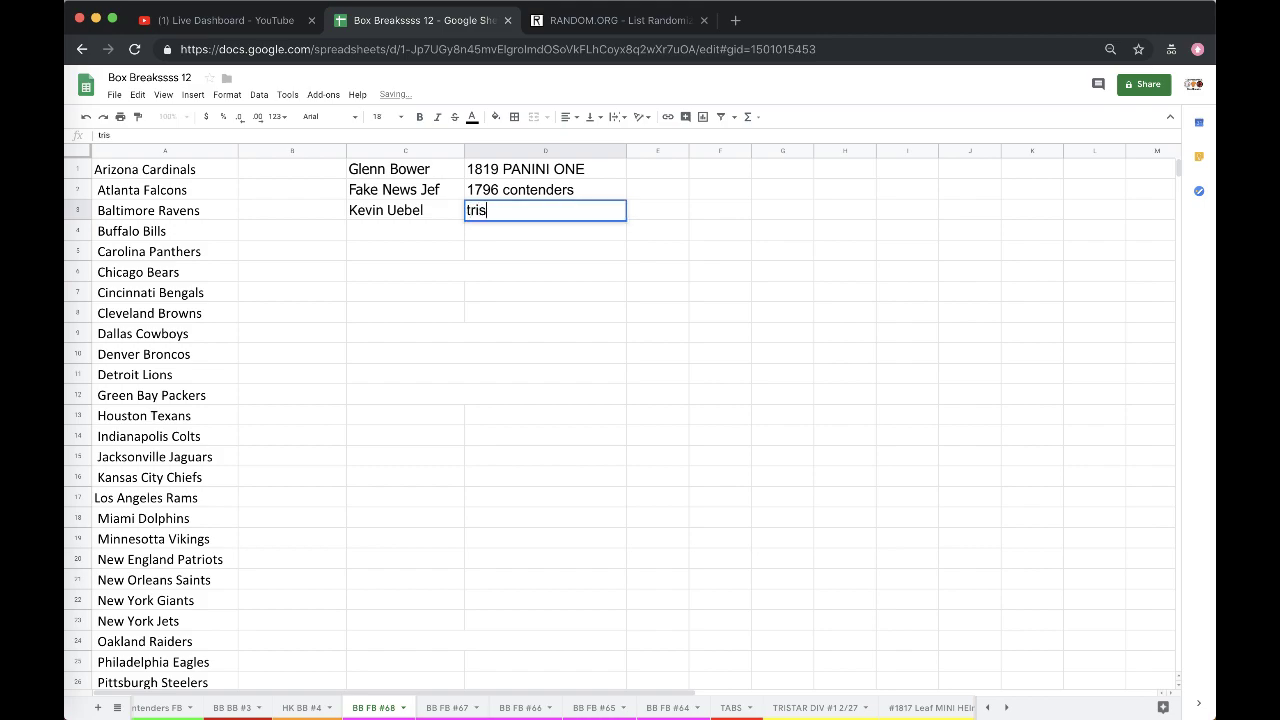
text(tar div #1 2/27)
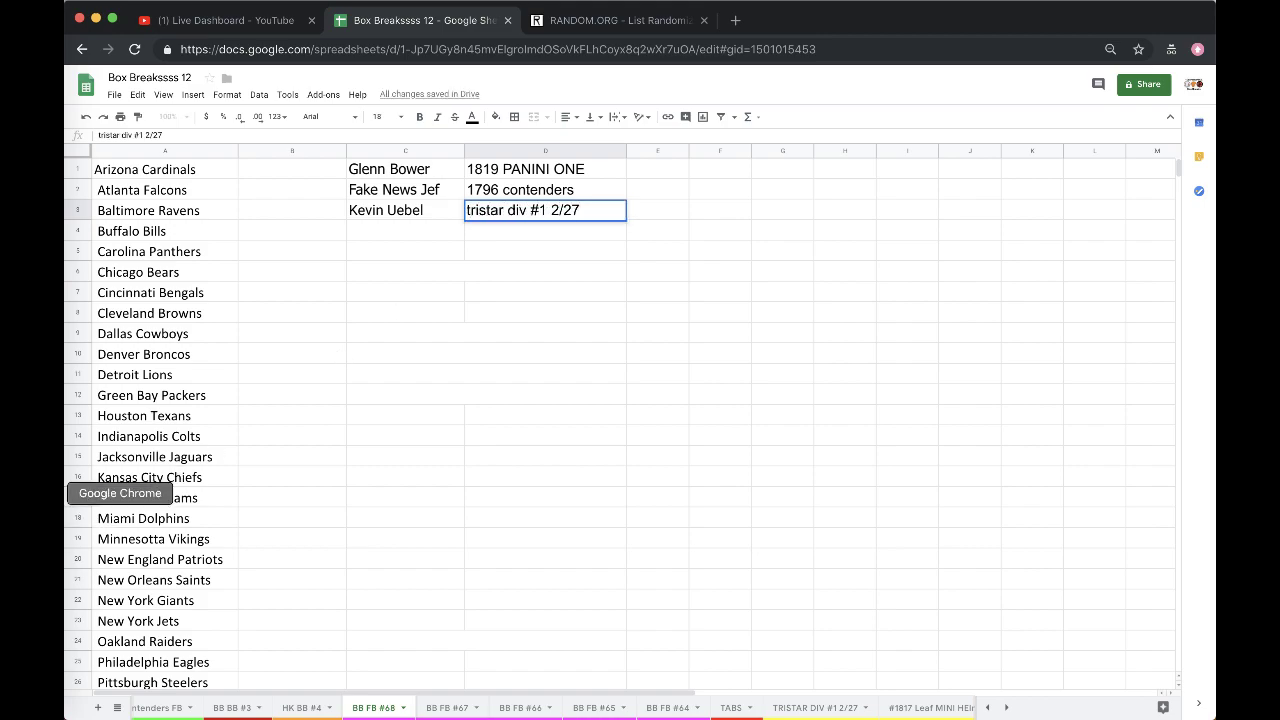
- Bring the OBS Studio live streaming window to the front
click(80, 470)
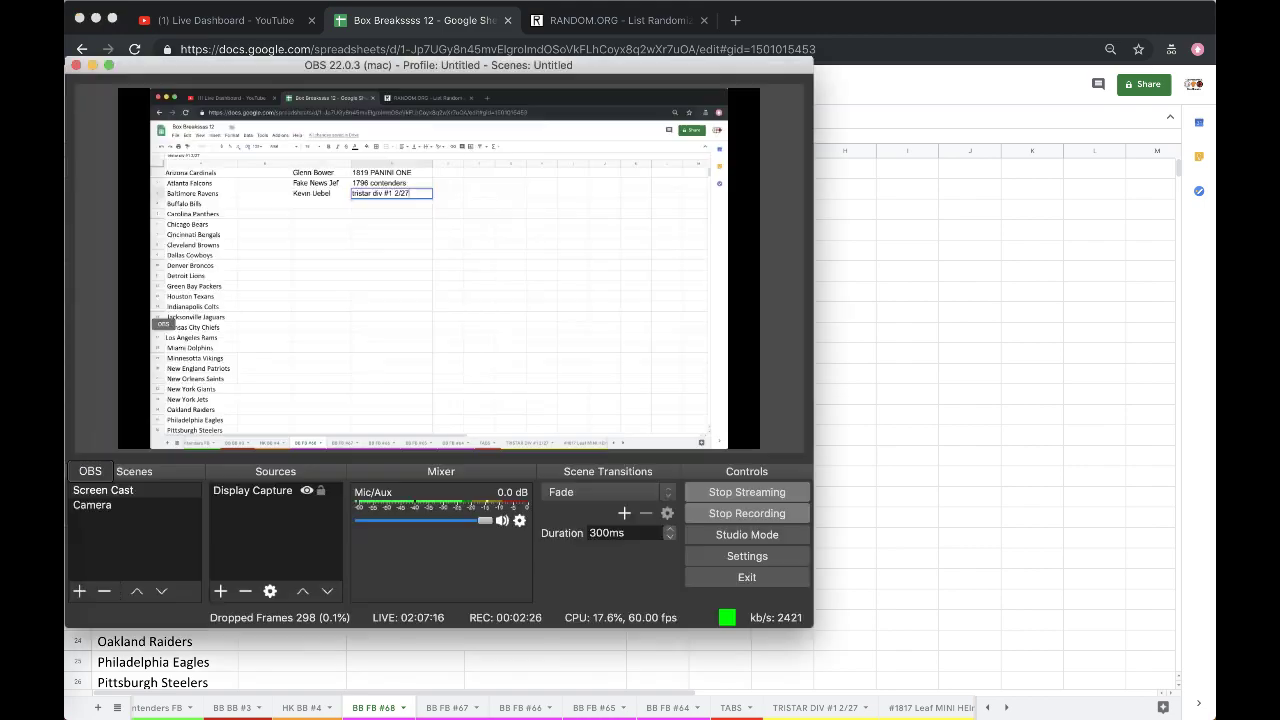